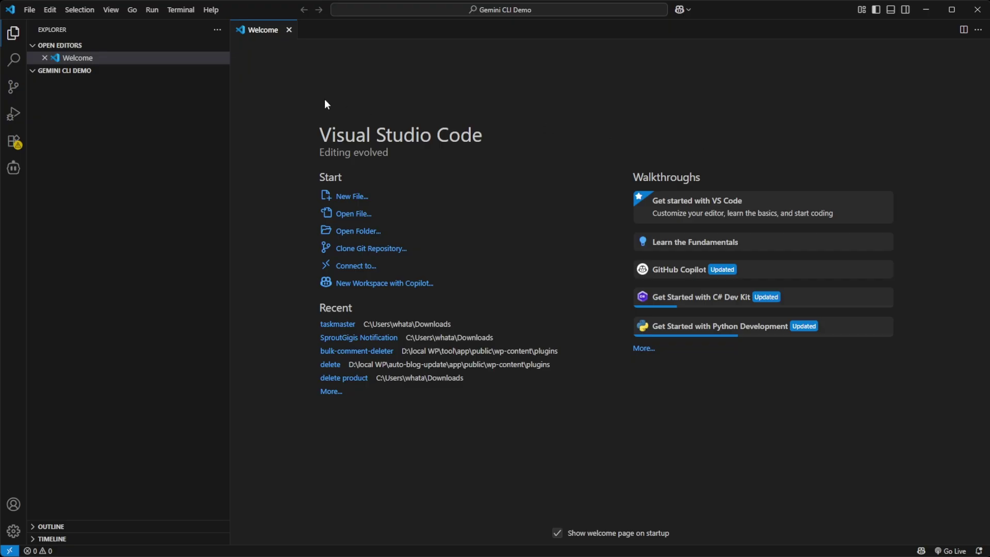
- Start Gemini CLI in a new terminal and pick the Default Dark theme
{"action": "left_click", "coordinate": [255, 13]}
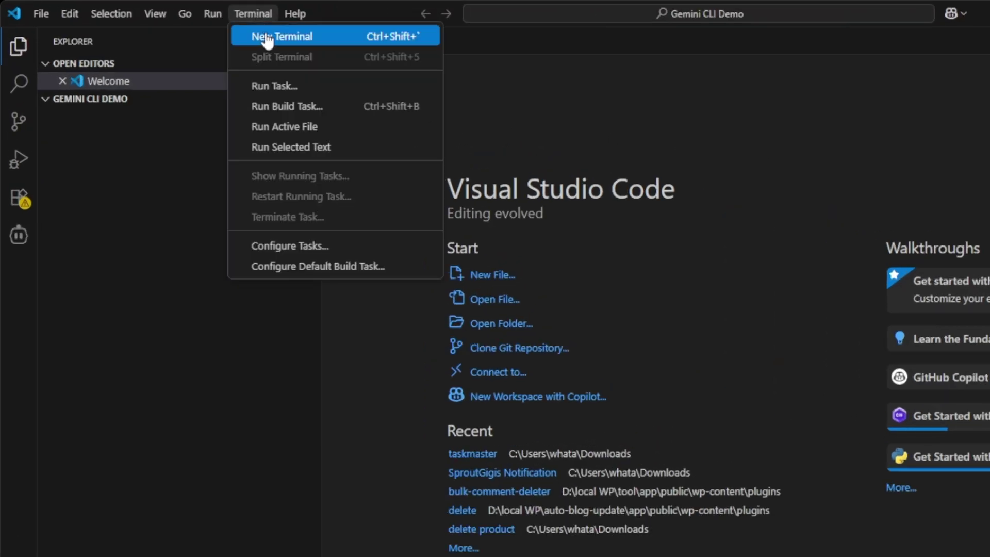
{"action": "left_click", "coordinate": [257, 36]}
{"action": "type", "text": "npx https://github.com/google-gemini/gemini-cli"}
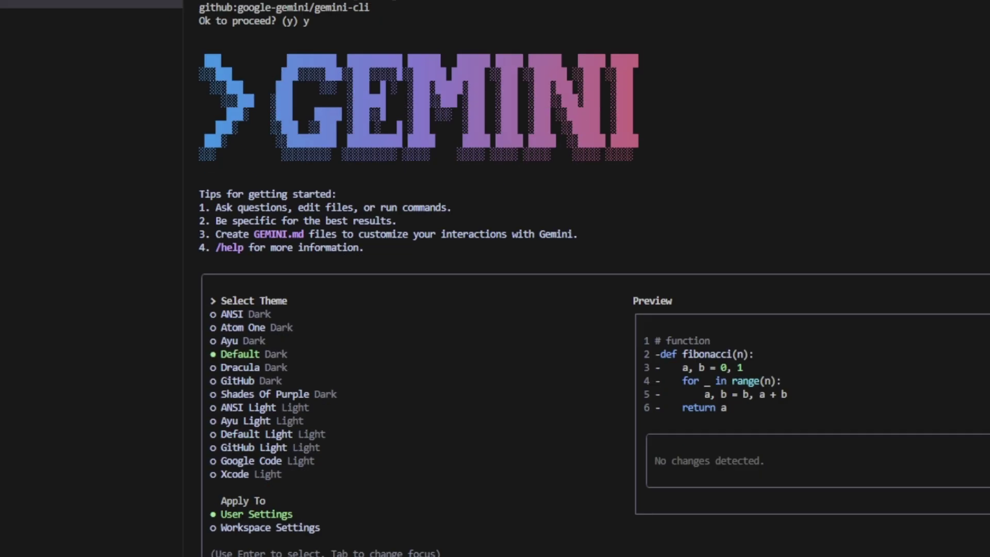
{"action": "key", "text": "Down"}
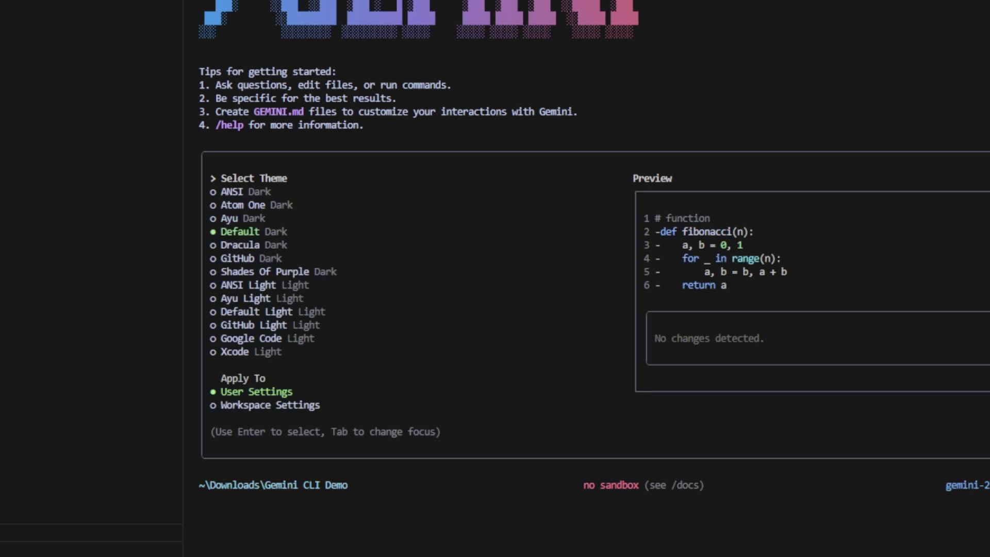
{"action": "key", "text": "Return"}
{"action": "key", "text": "Return"}
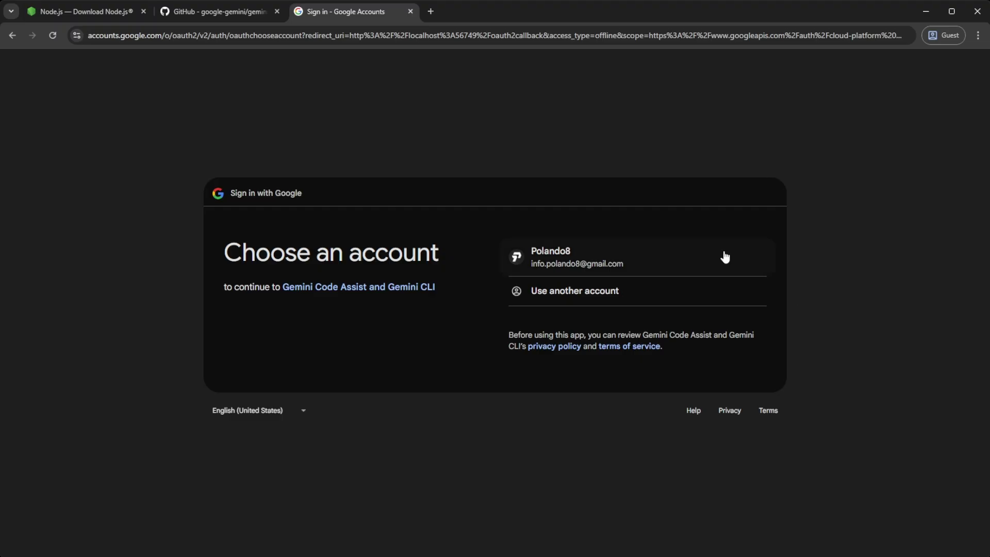
- Sign in with the existing Google account and approve Gemini CLI's access
{"action": "left_click", "coordinate": [725, 255]}
{"action": "left_click", "coordinate": [704, 373]}
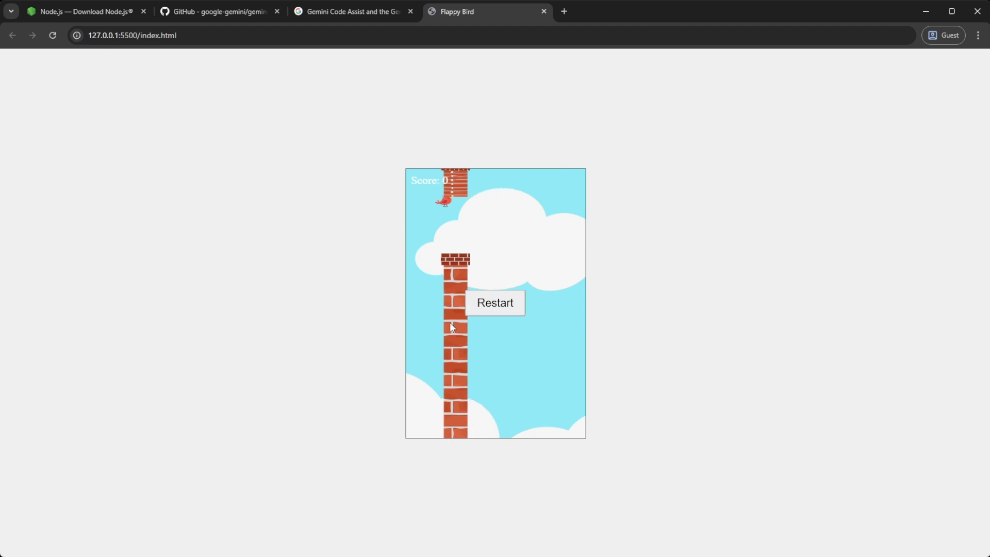
- Restart the Flappy Bird game at 127.0.0.1:5500/index.html
{"action": "left_click", "coordinate": [505, 307]}
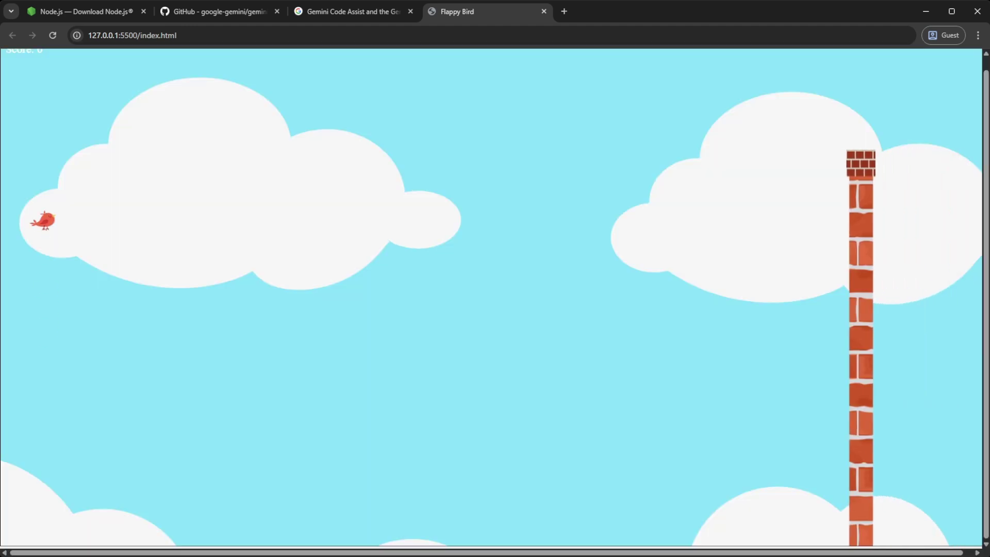